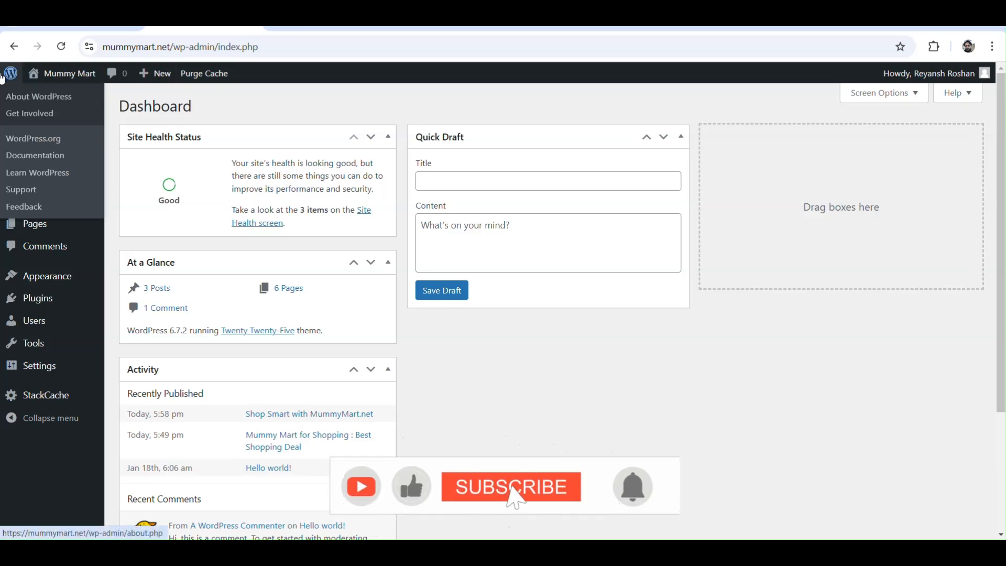
Step: Go to the screen for adding new themes and search the theme directory for "astra"
mouse_move(48, 280)
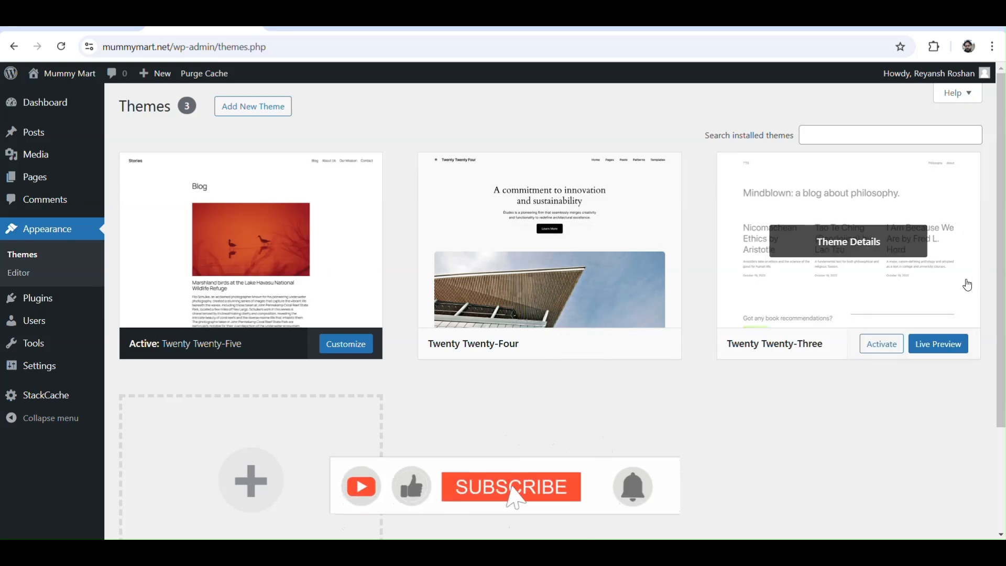
left_click(236, 115)
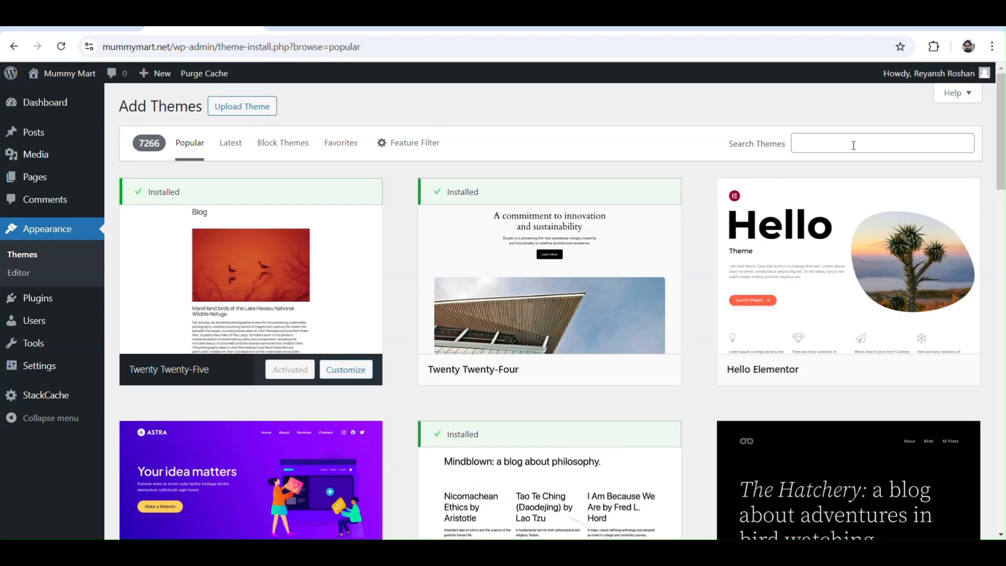
left_click(851, 144)
type("a")
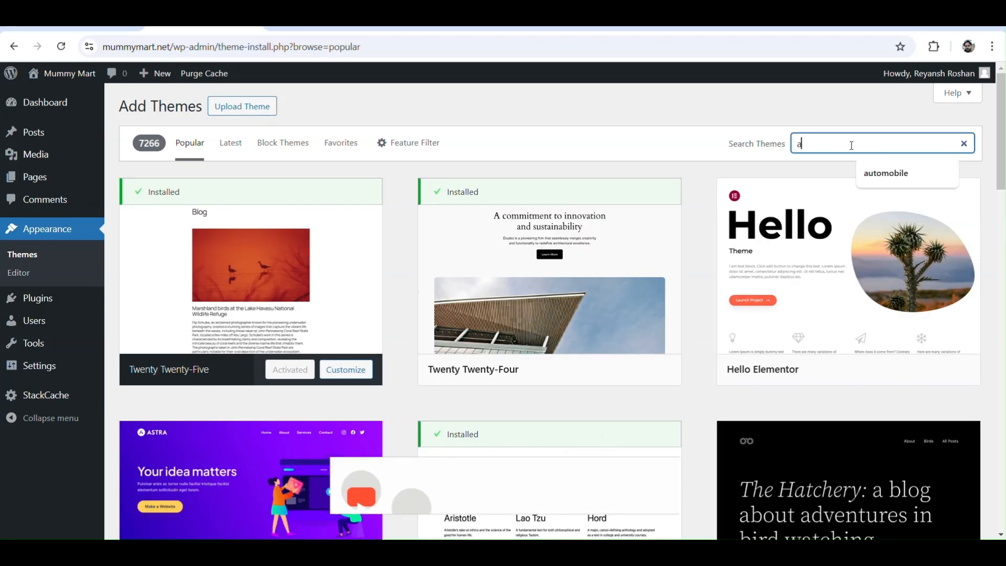
type("s")
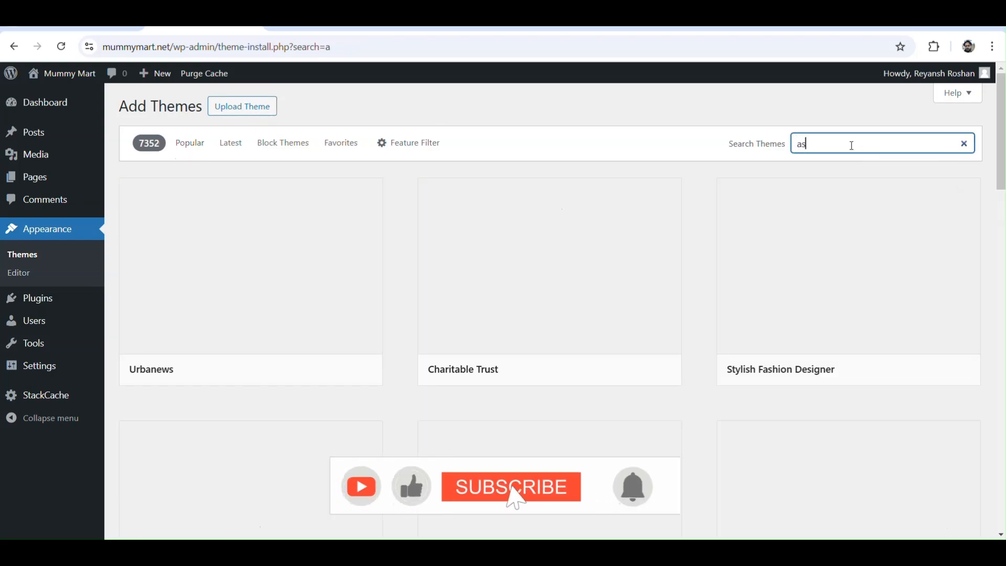
type("tra")
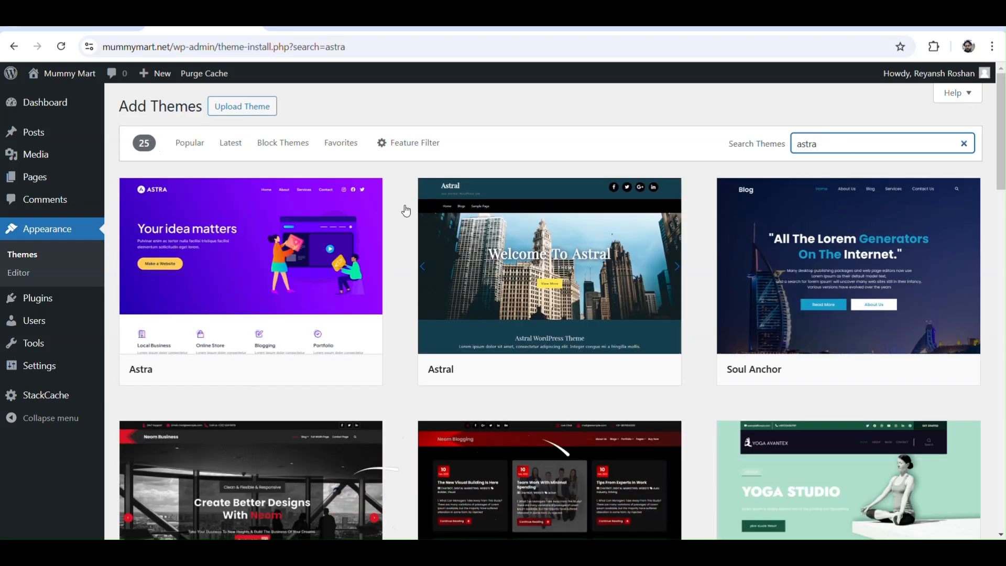
Step: Install the Neom Blogger theme from the search results and activate it on the site
mouse_move(272, 257)
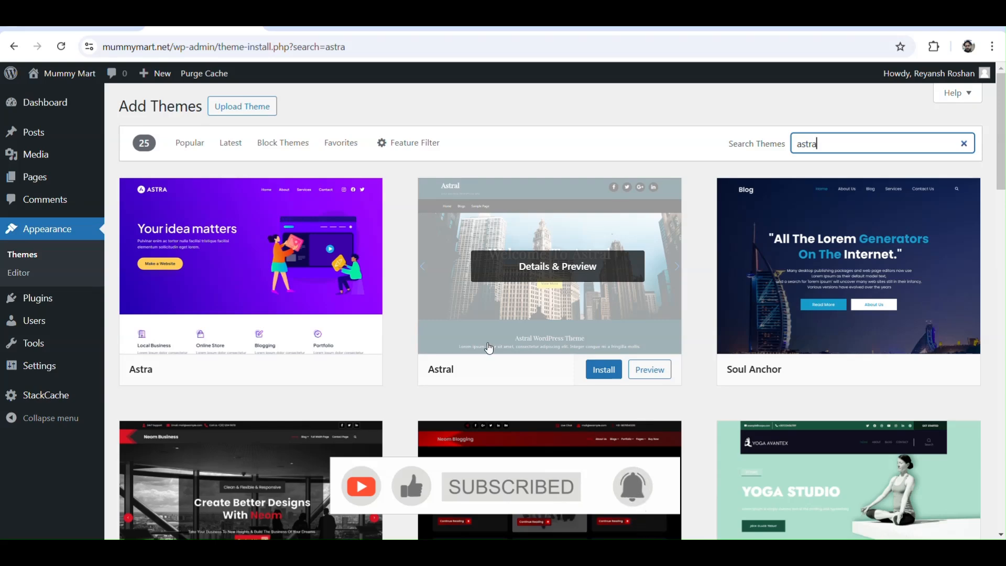
scroll(550, 309, "down", 4)
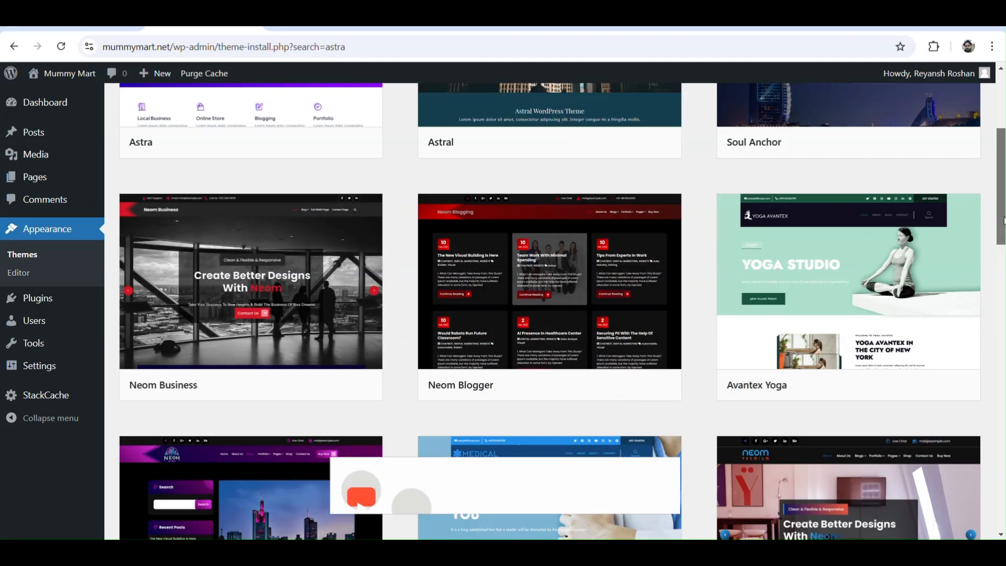
left_click_drag(1003, 220, 1001, 157)
scroll(1002, 202, "down", 5)
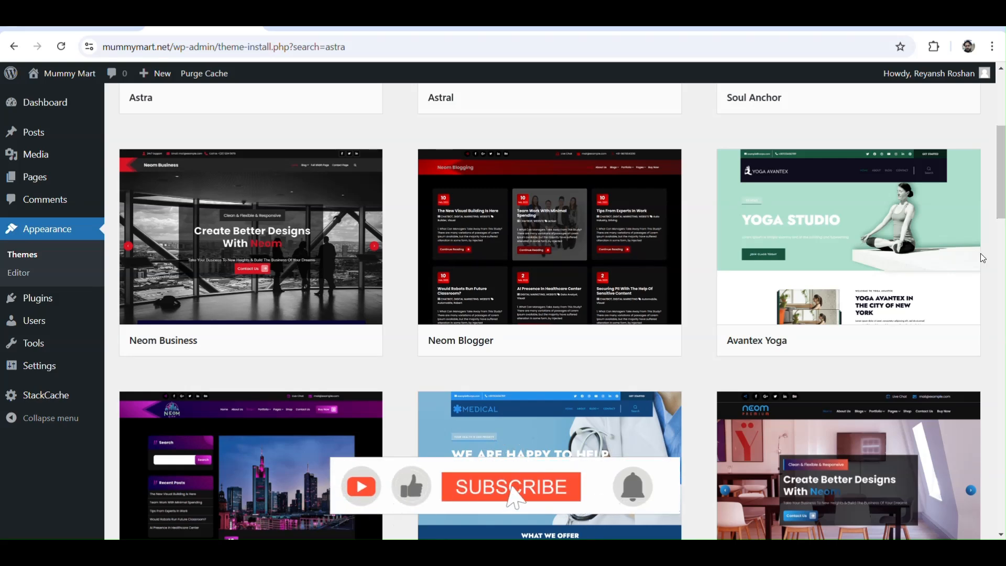
mouse_move(622, 307)
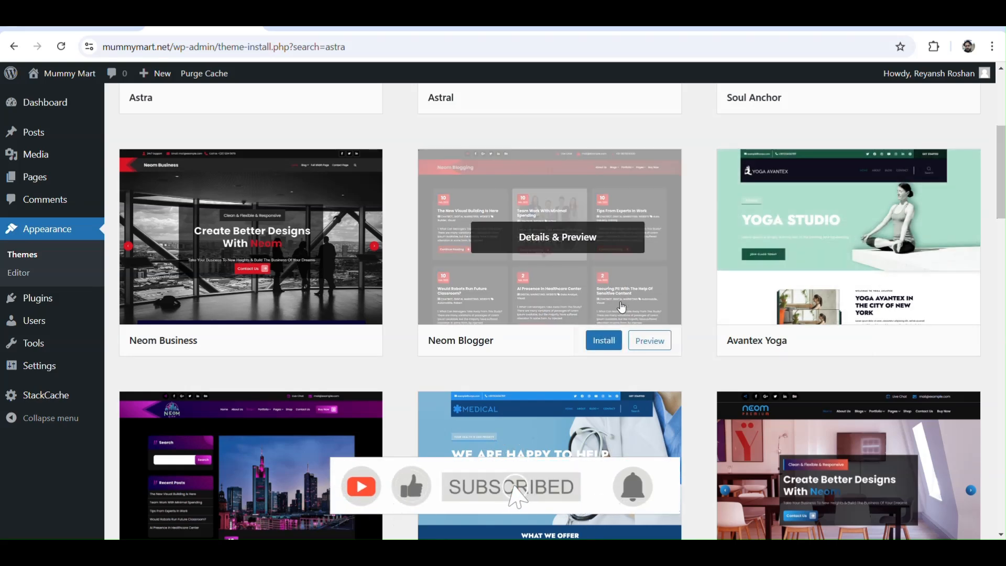
left_click(603, 341)
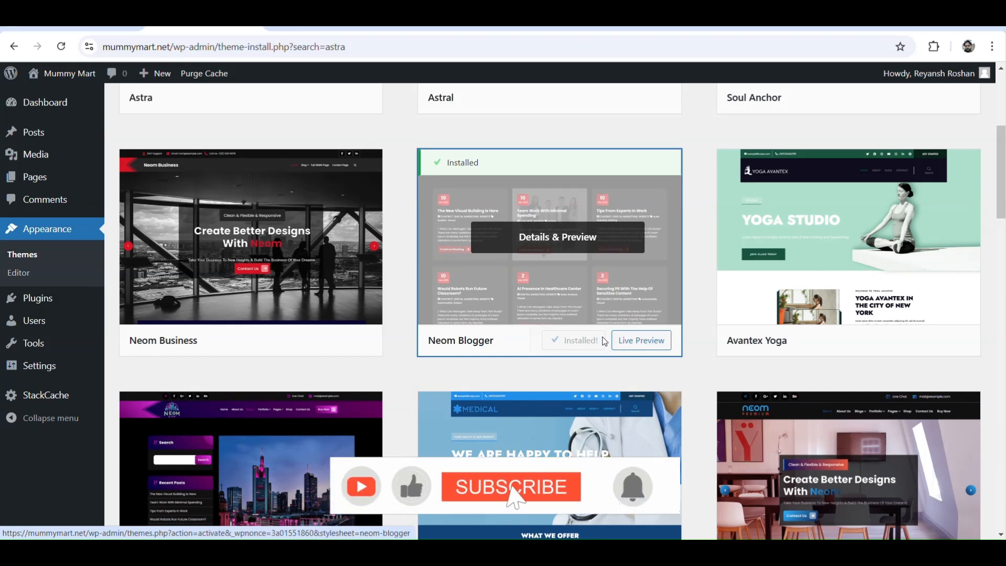
left_click(580, 346)
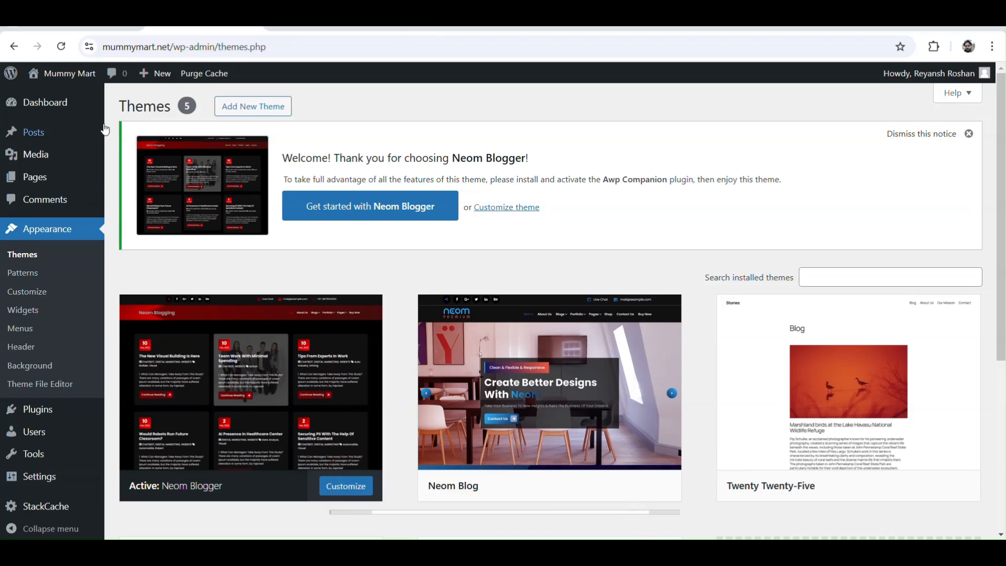
Step: Permanently delete the existing navigation menu named Main Menu
mouse_move(34, 135)
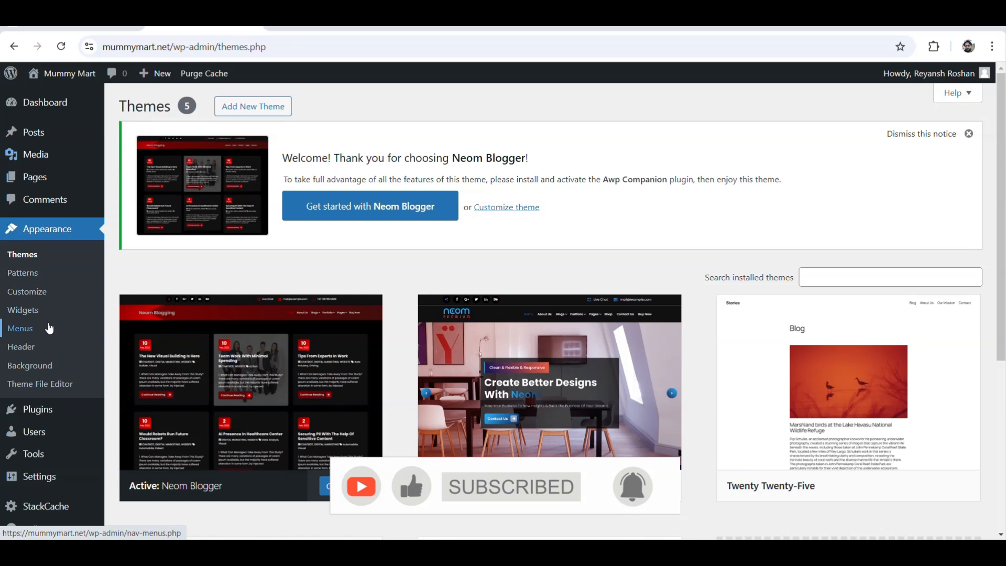
left_click(26, 333)
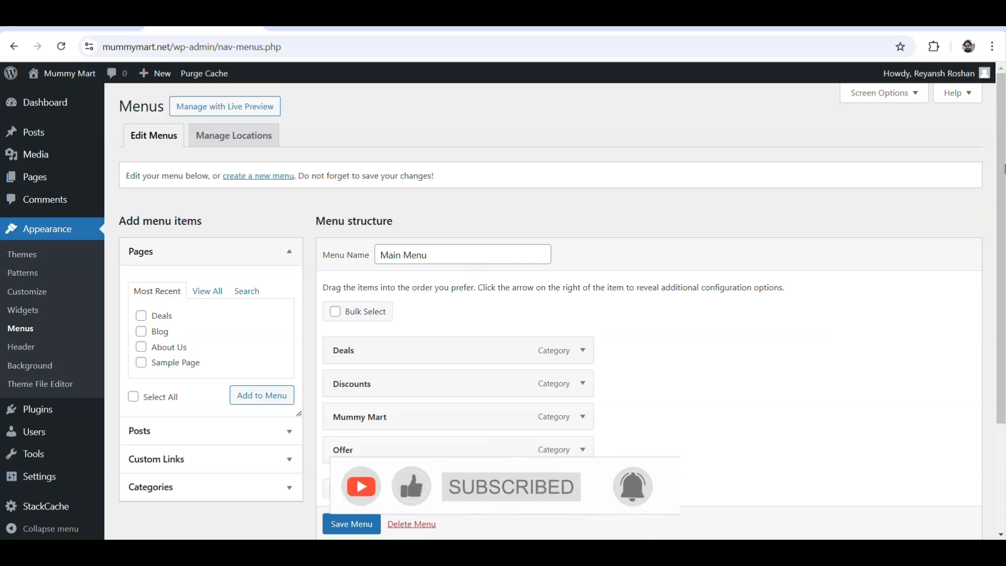
scroll(1004, 168, "down", 3)
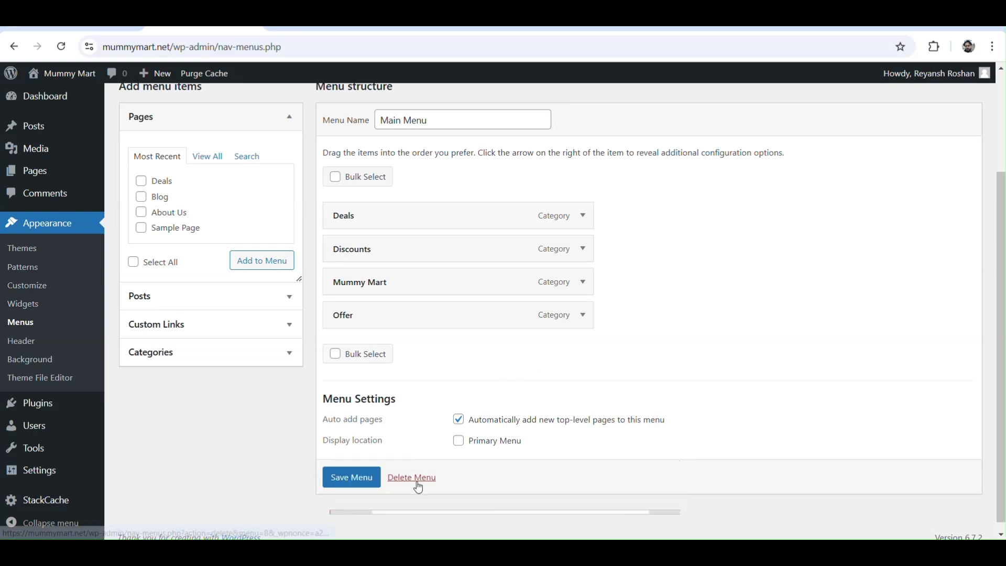
left_click(414, 477)
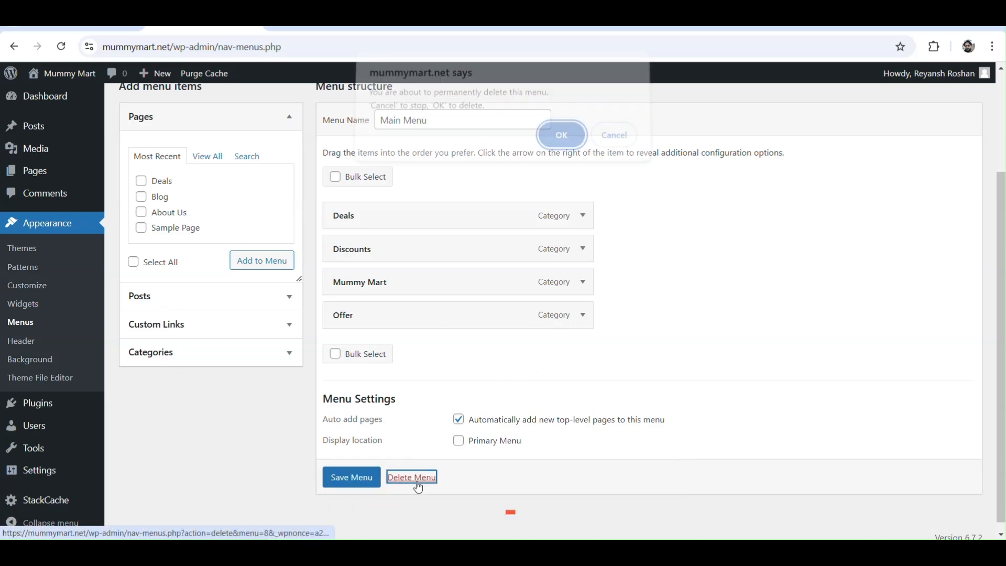
left_click(560, 143)
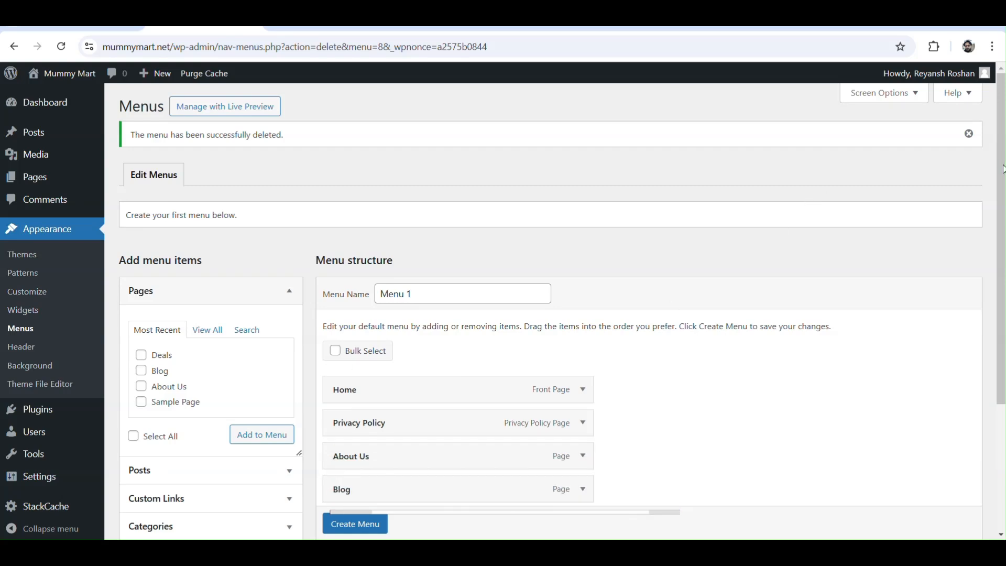
Step: Name the new navigation menu "Main Menu"
scroll(981, 235, "down", 2)
triple_click(433, 178)
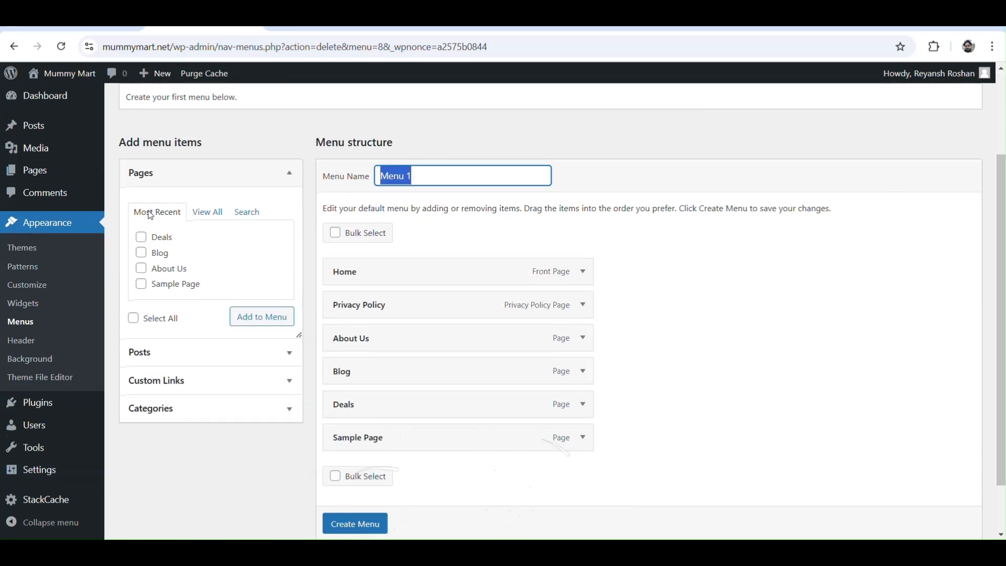
type("Main")
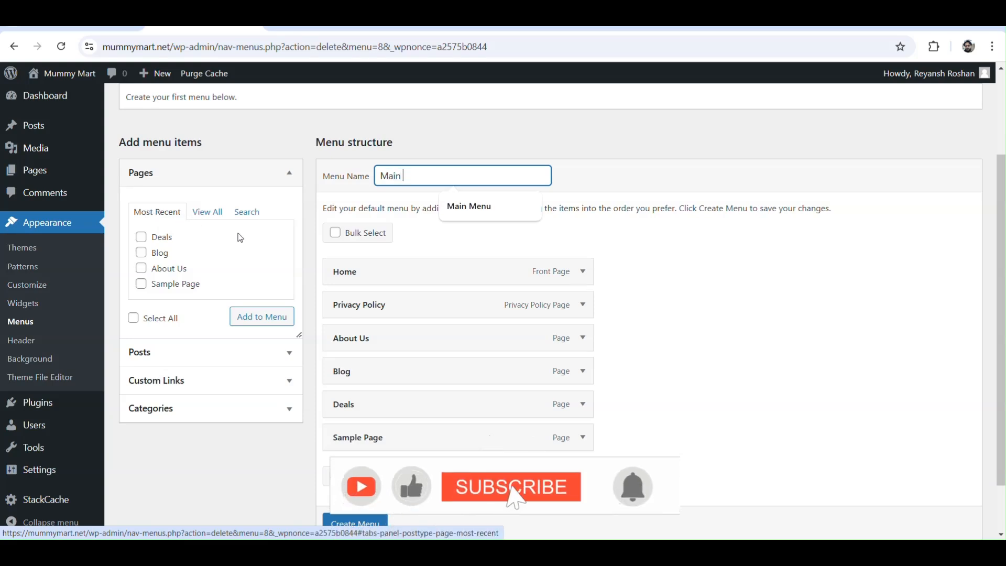
left_click(464, 209)
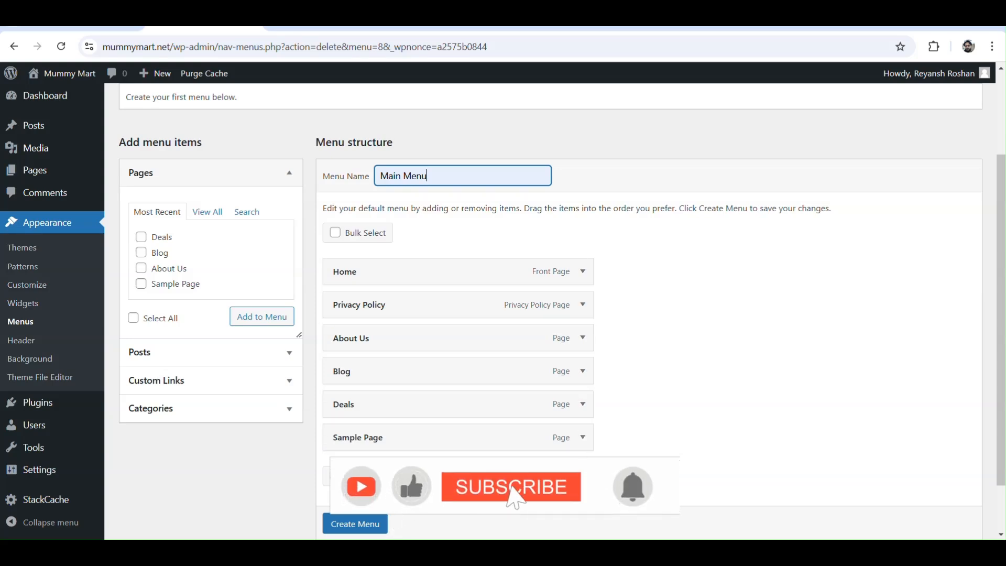
Step: Add all categories (Deals, Discounts, Mummy Mart and Offer) to the menu structure
left_click(246, 410)
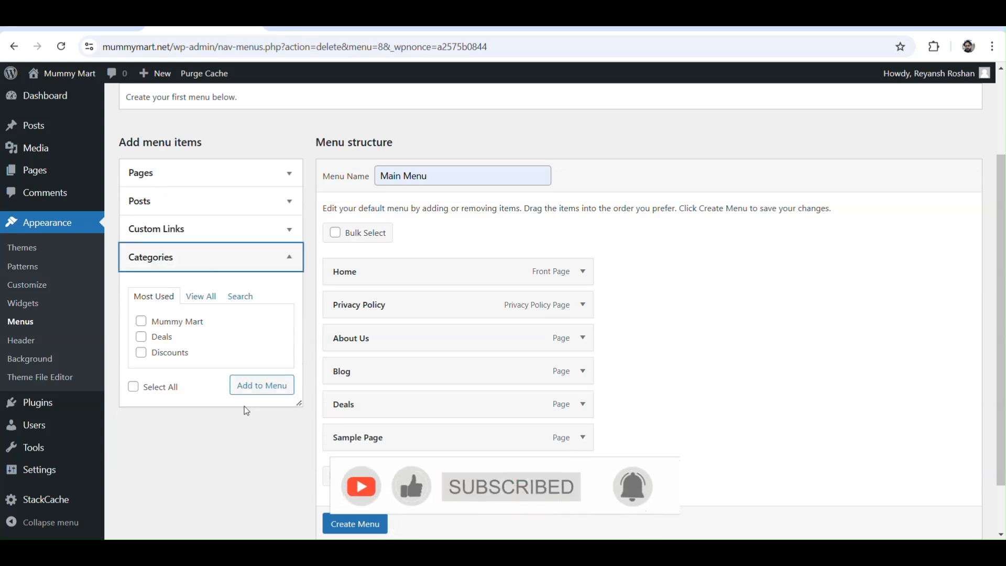
left_click(198, 298)
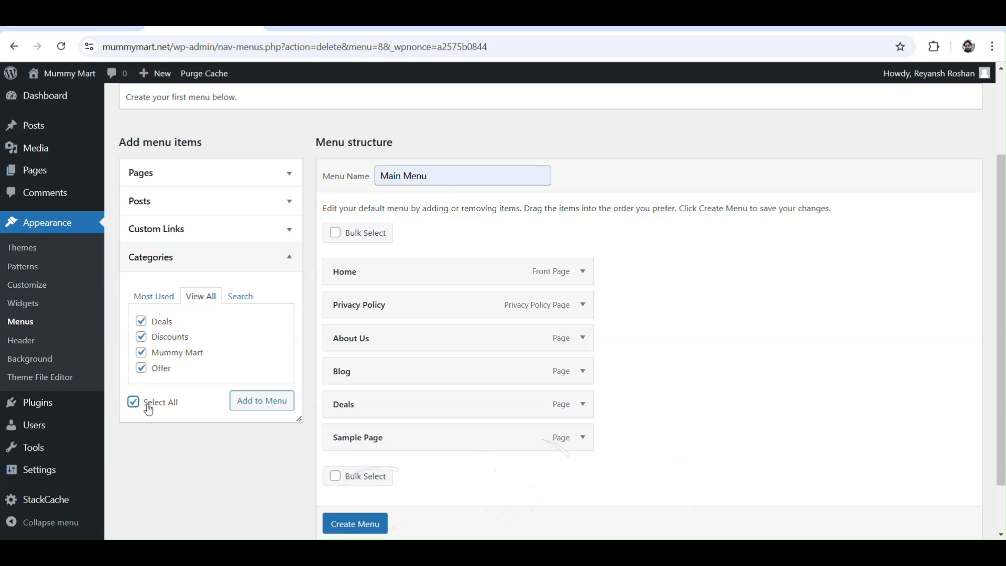
left_click(260, 401)
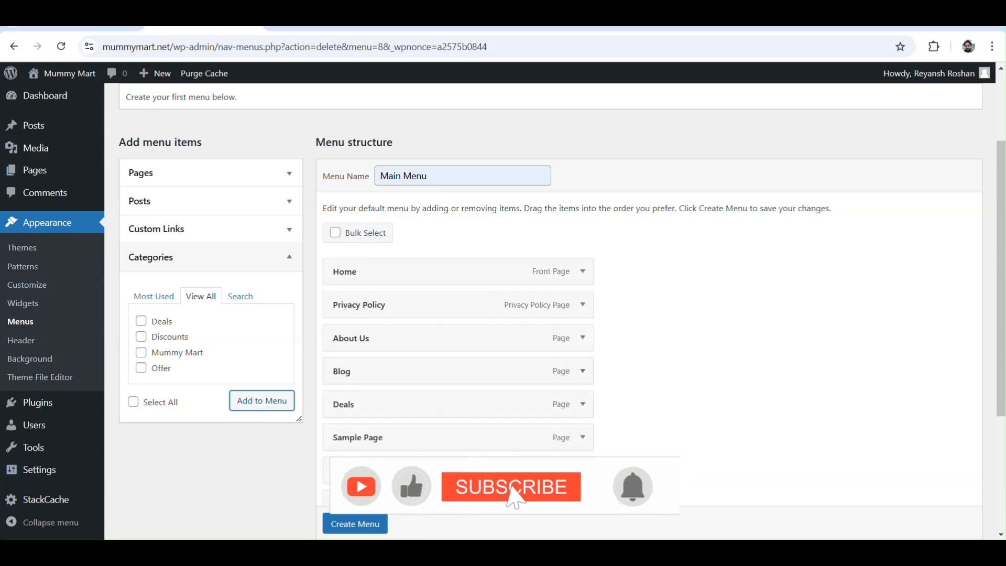
Step: Remove the Sample Page item from the menu structure and keep the Blog item
left_click_drag(1002, 195, 994, 260)
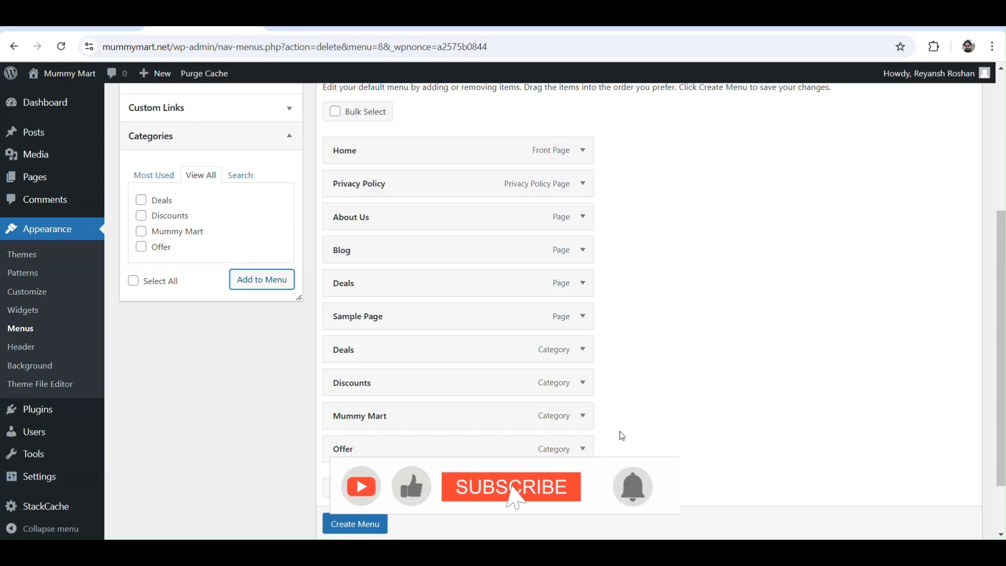
left_click(583, 318)
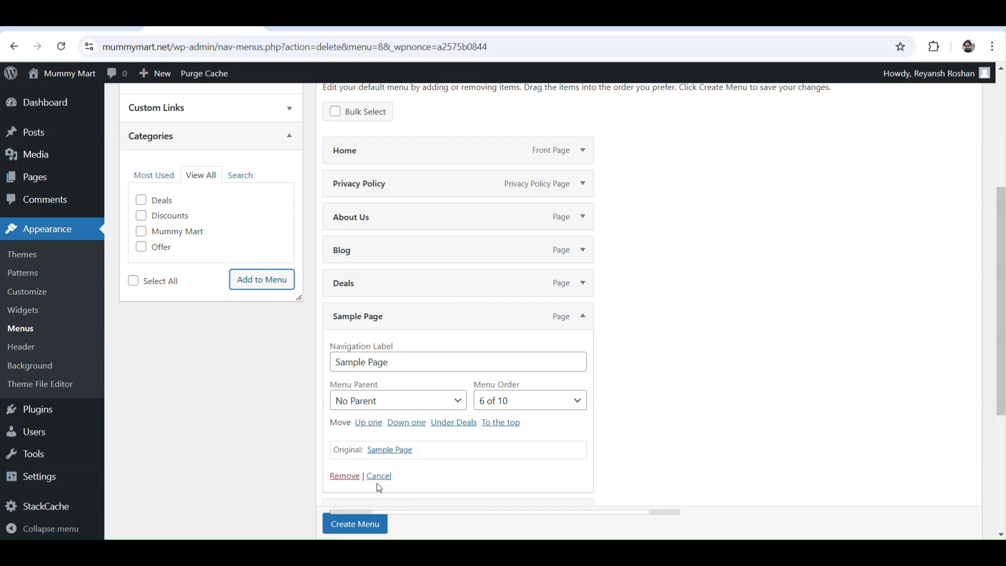
left_click(347, 477)
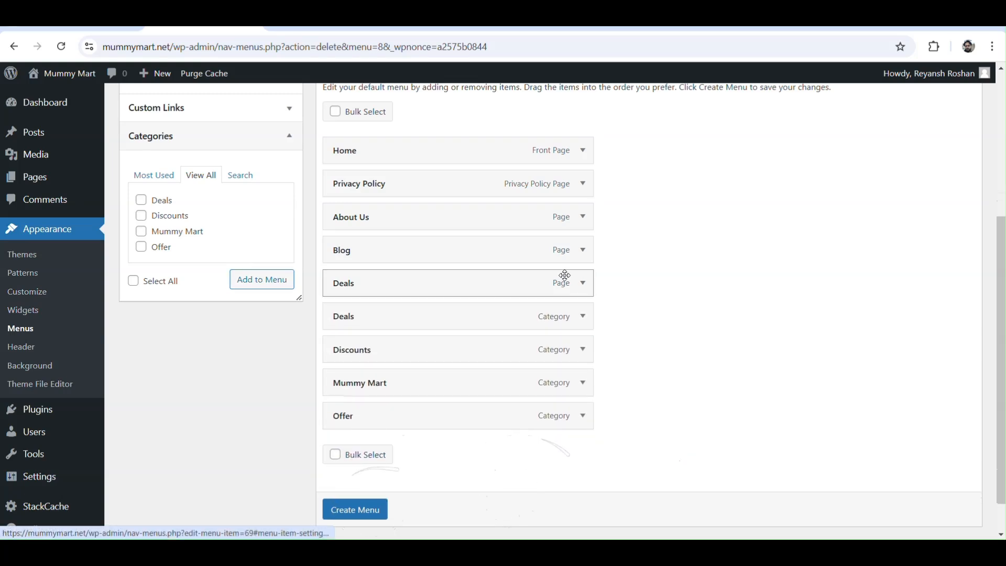
left_click(584, 253)
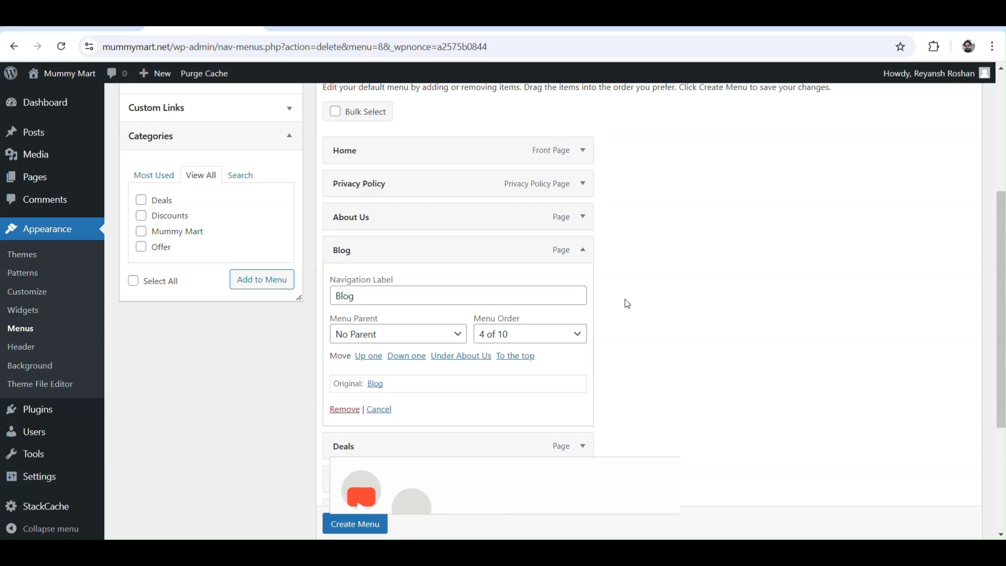
left_click(381, 410)
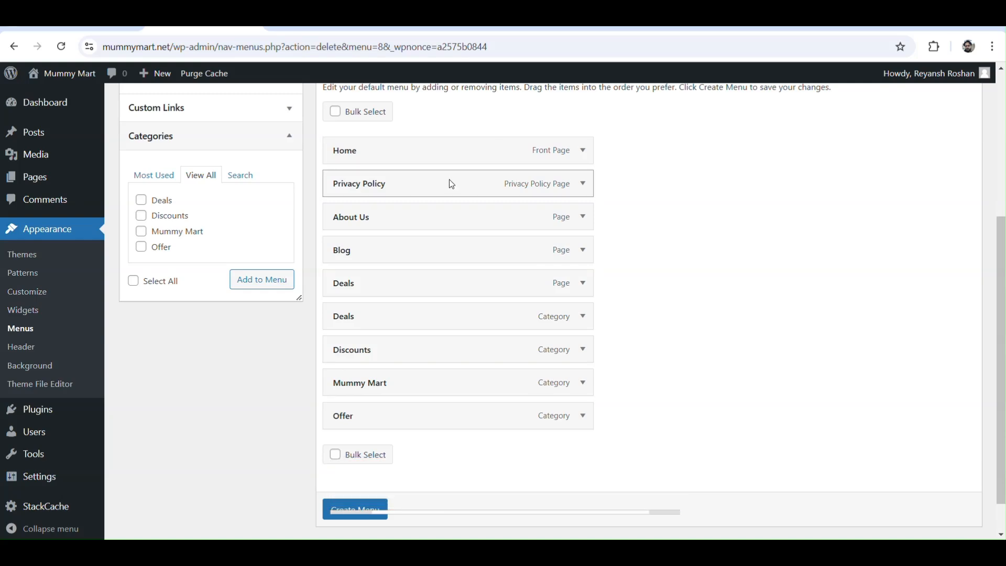
Step: Move the Privacy Policy item and then the About Us item to the end of the menu structure
left_click_drag(424, 184, 426, 414)
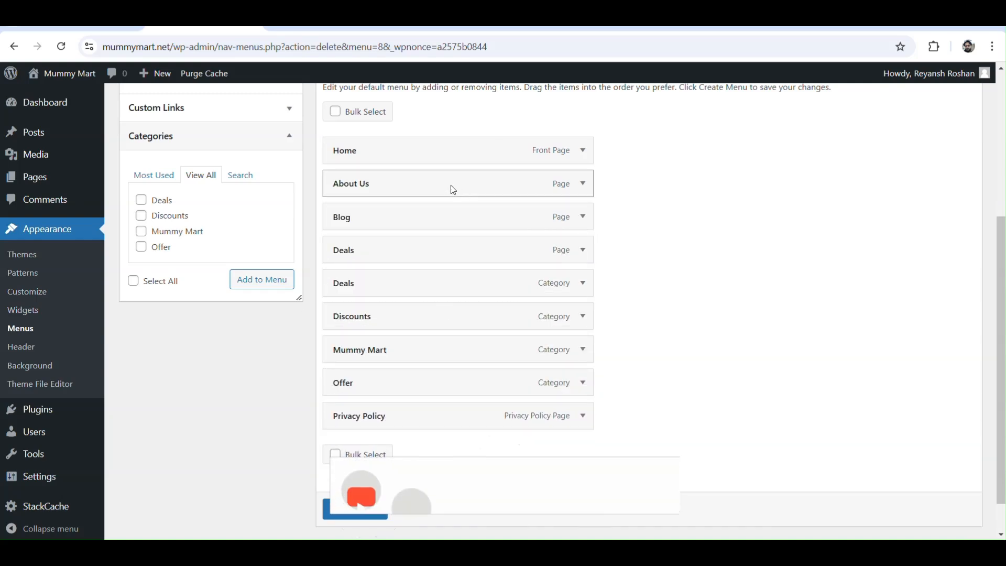
left_click_drag(451, 184, 450, 421)
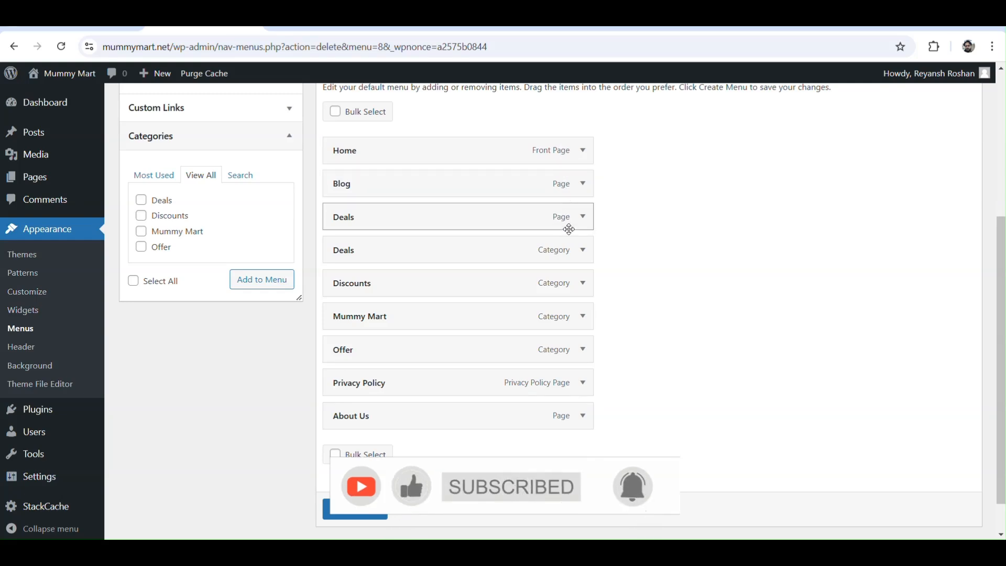
Step: Remove the Deals page item from the menu structure and reload the page
left_click(583, 219)
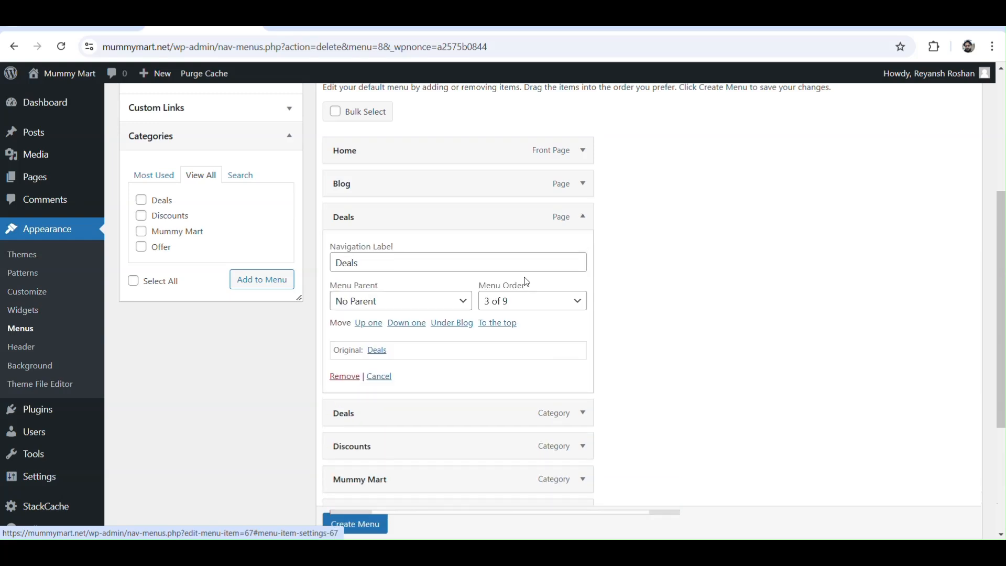
left_click(343, 377)
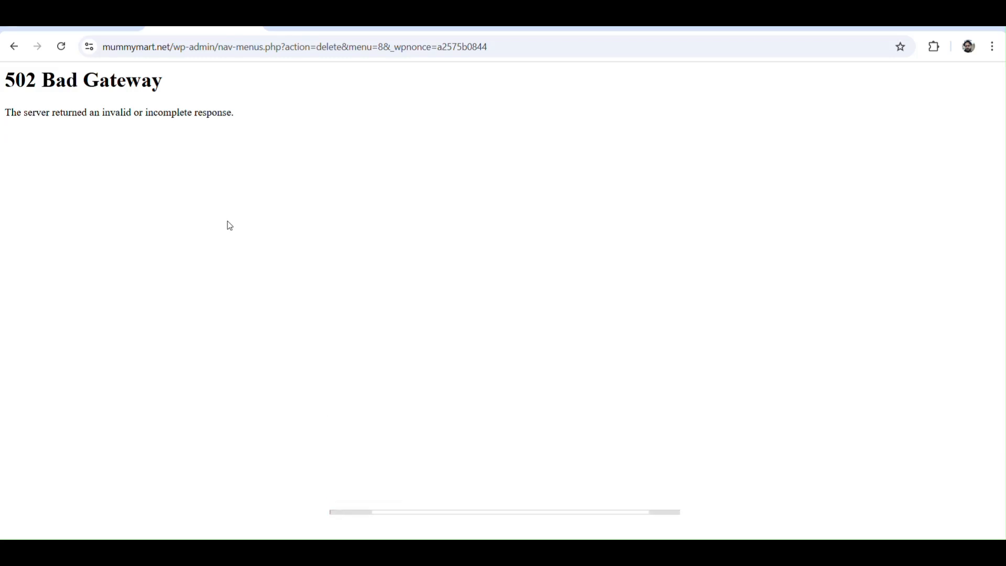
left_click(61, 47)
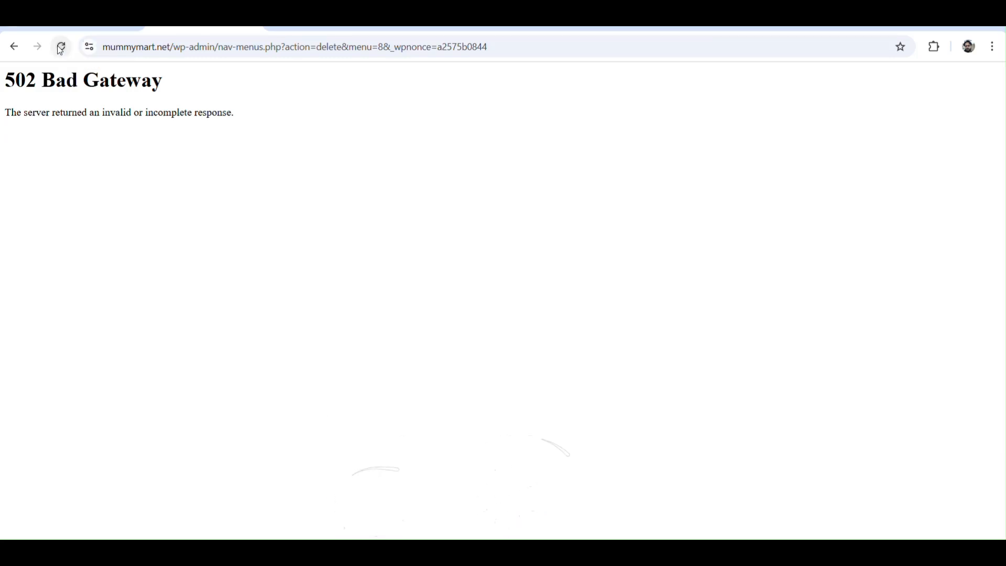